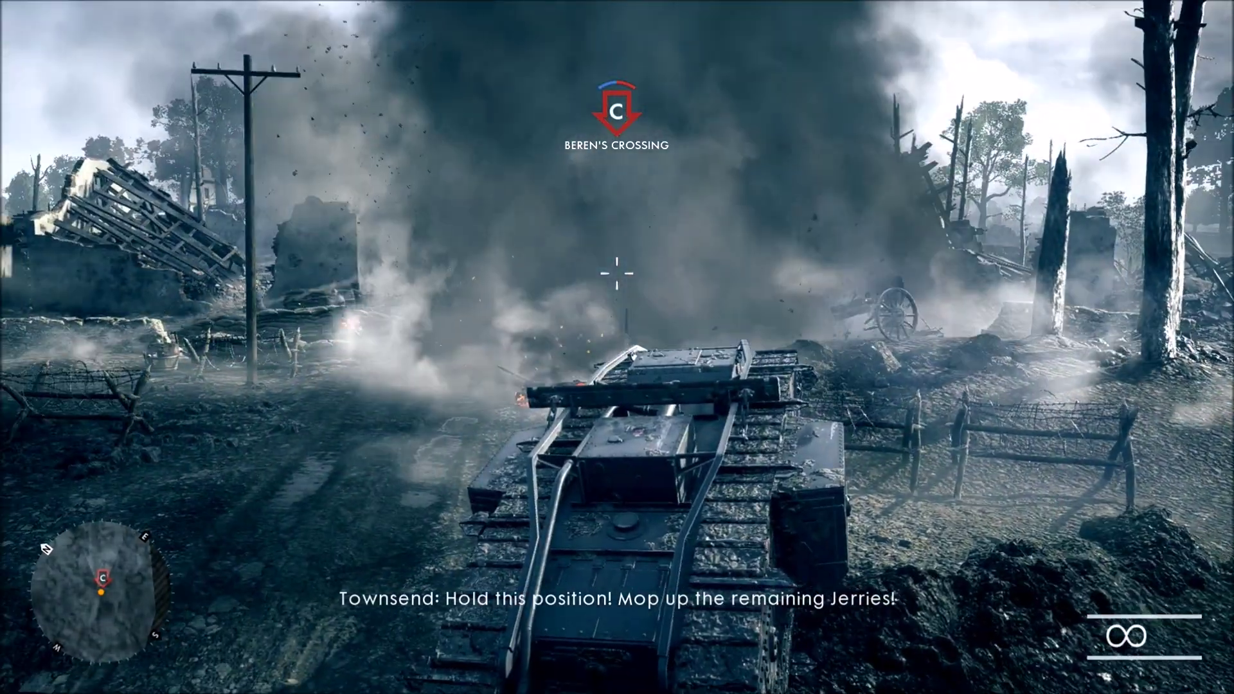
right_click(617, 347)
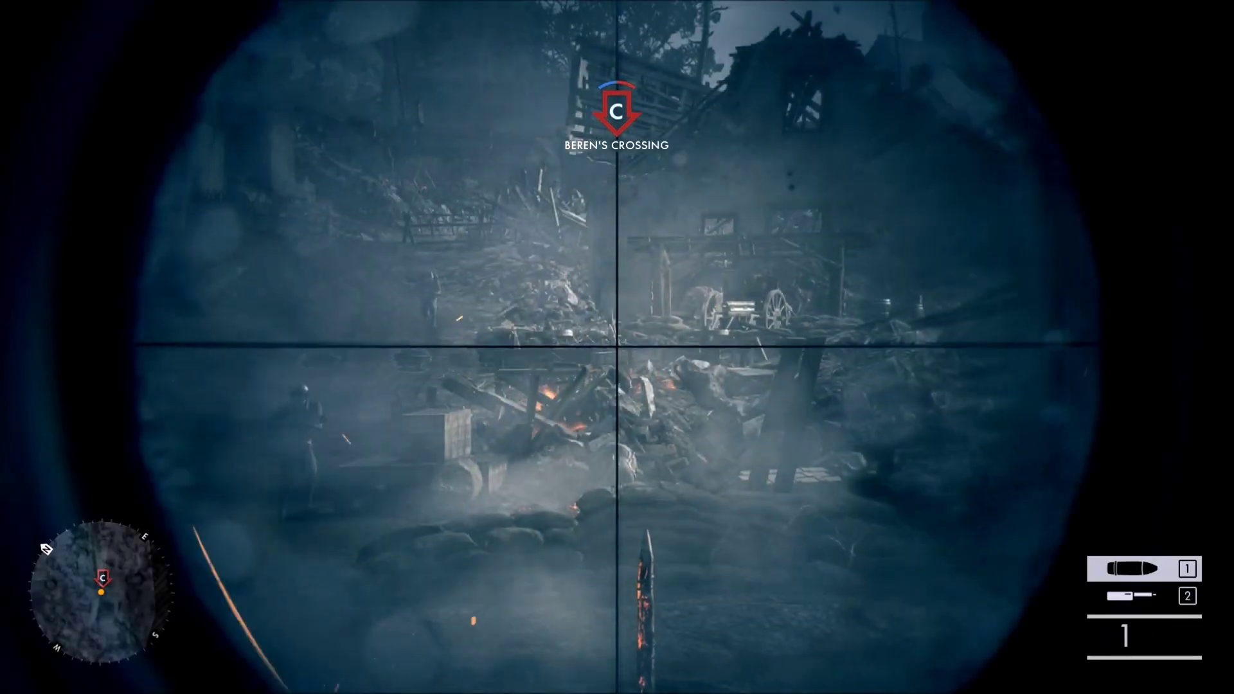
left_click(618, 348)
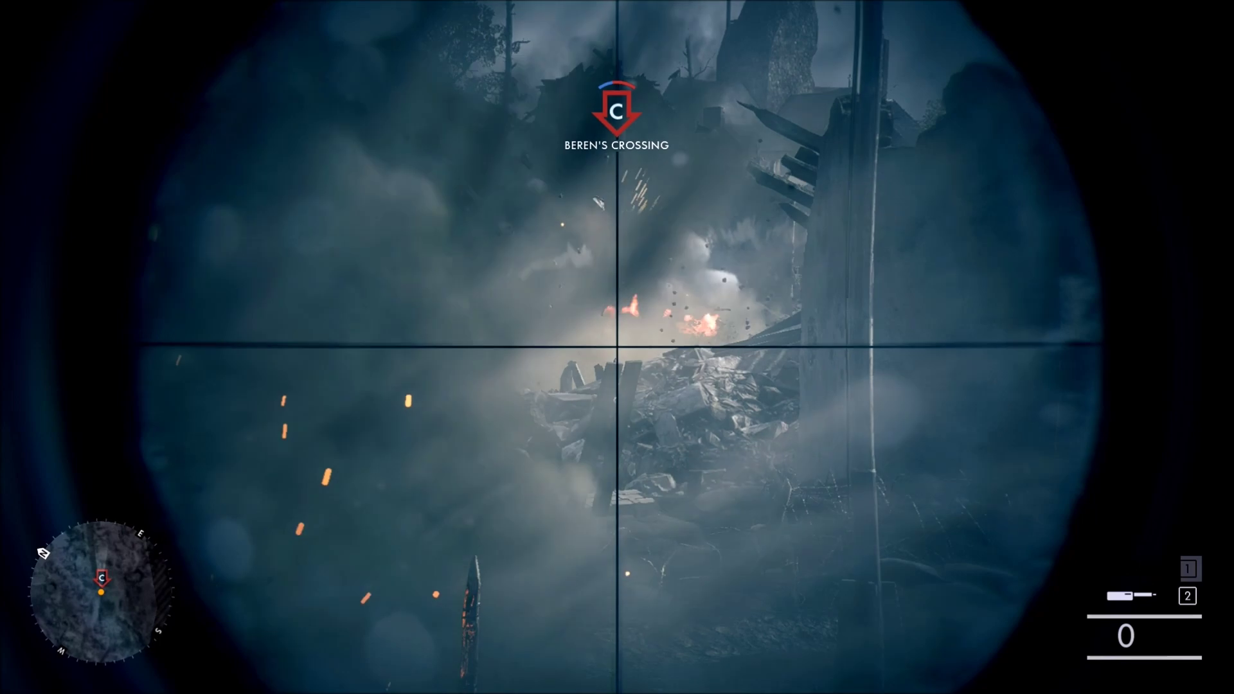
right_click(617, 347)
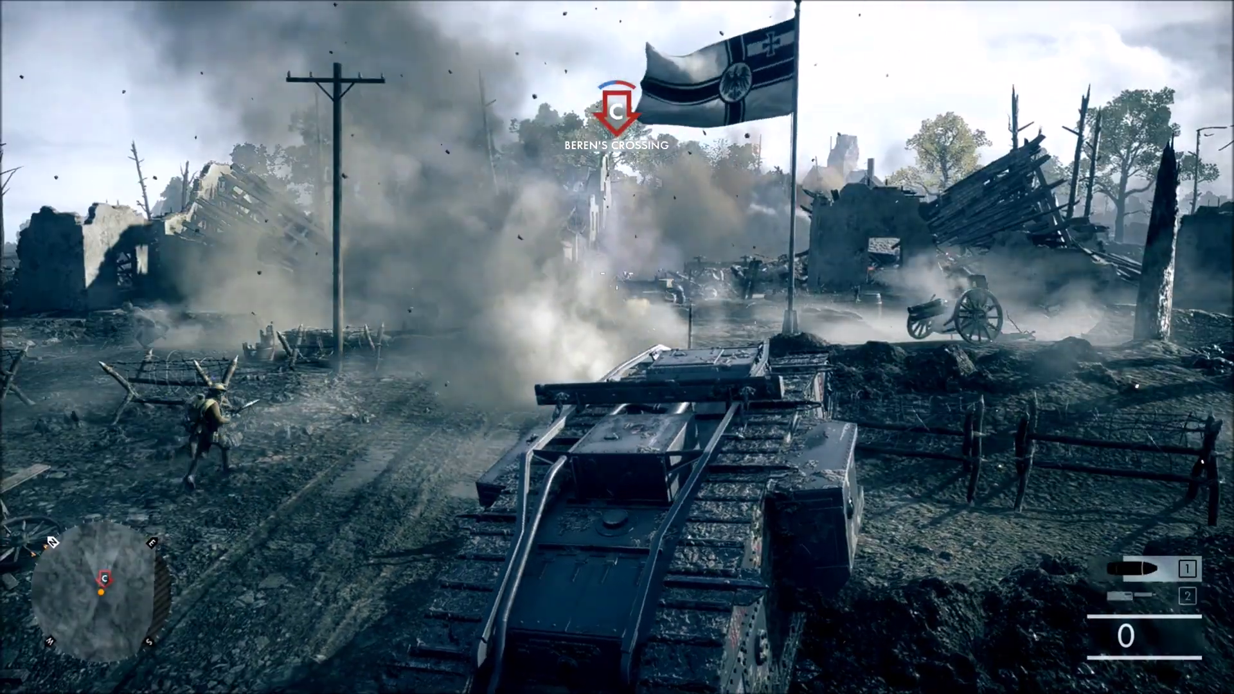
right_click(617, 347)
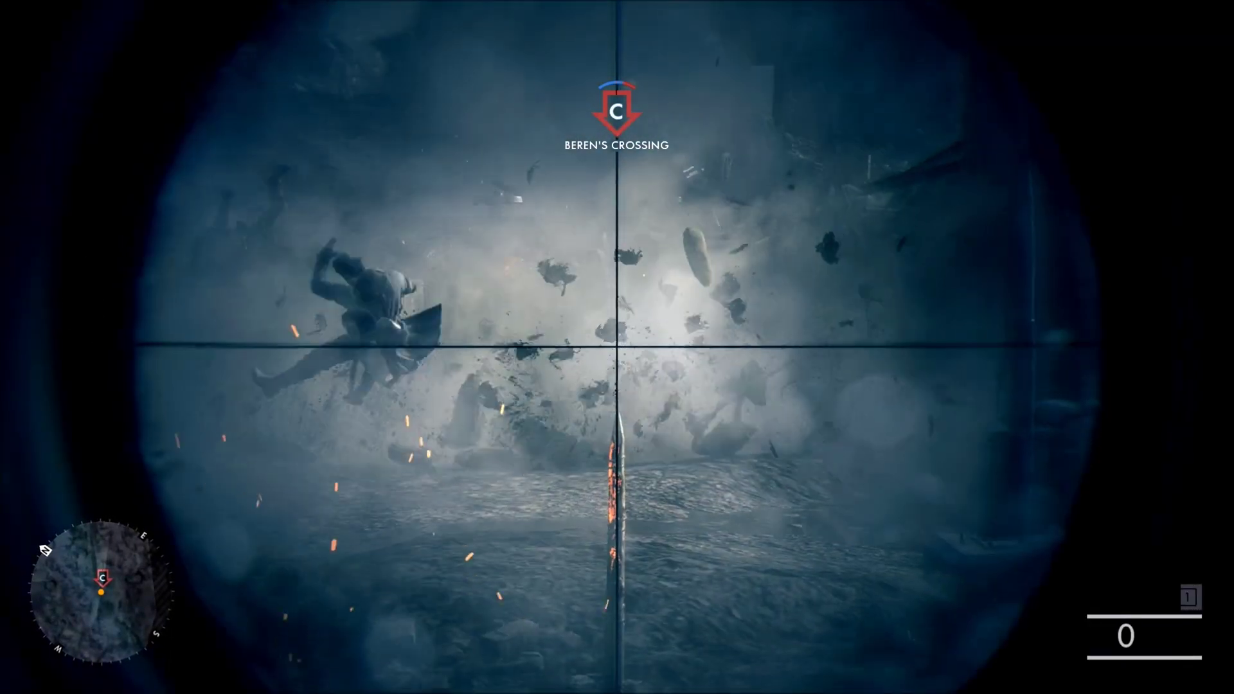
right_click(617, 347)
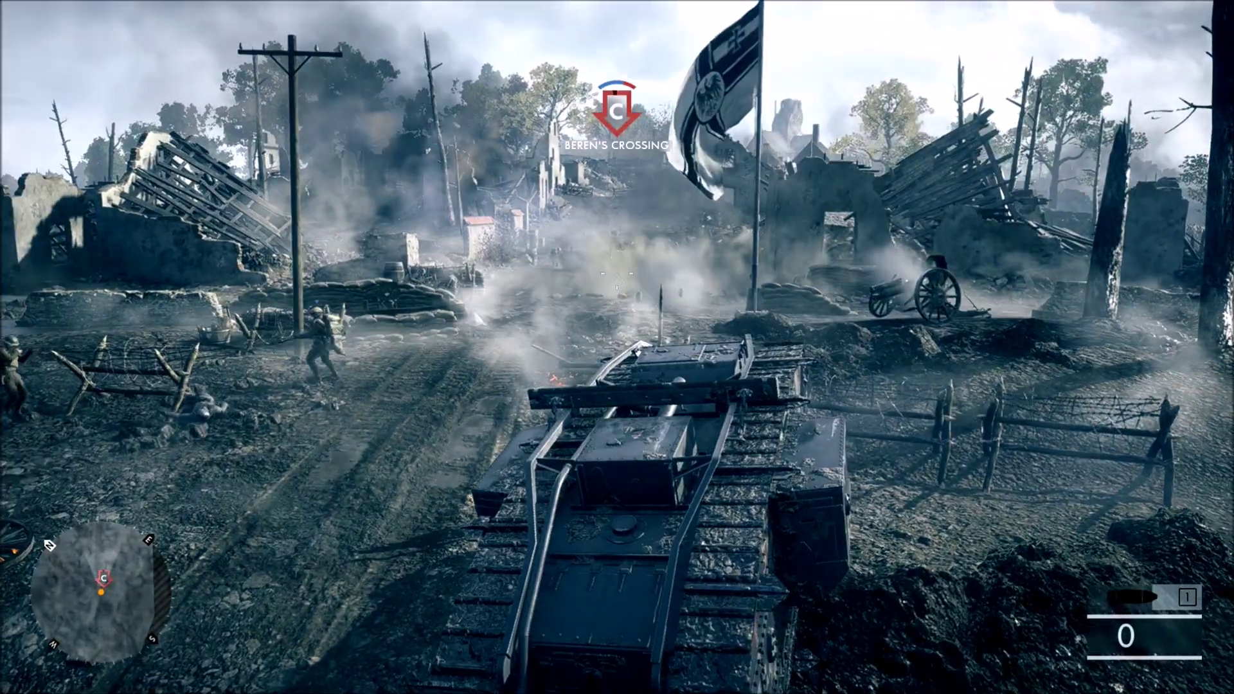